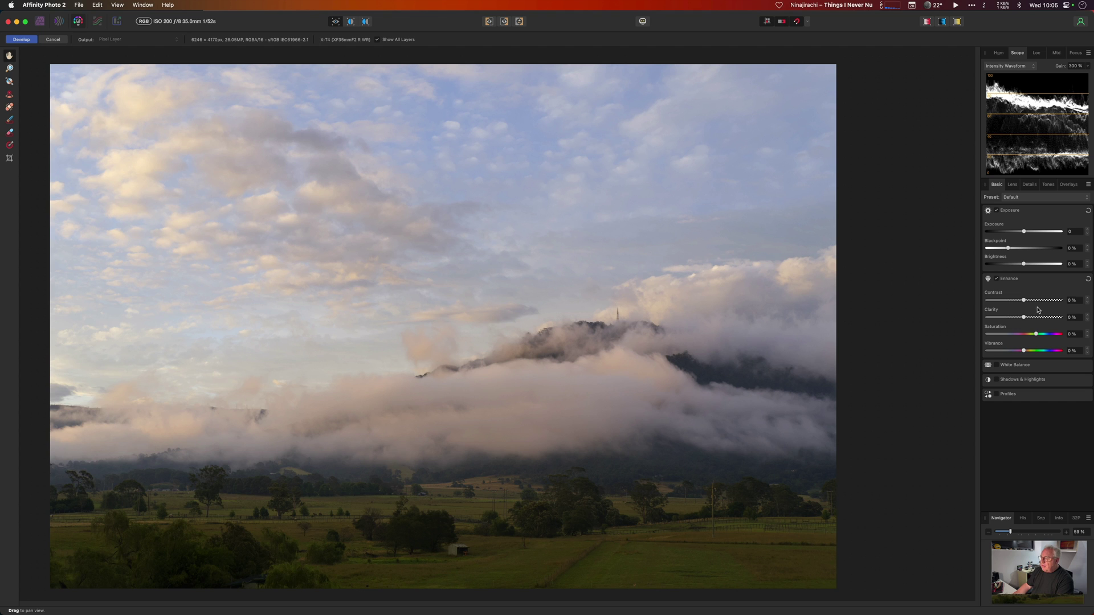
Step: Enable White Balance, Shadows & Highlights and Profiles, then develop the RAW into the Photo persona
click(998, 366)
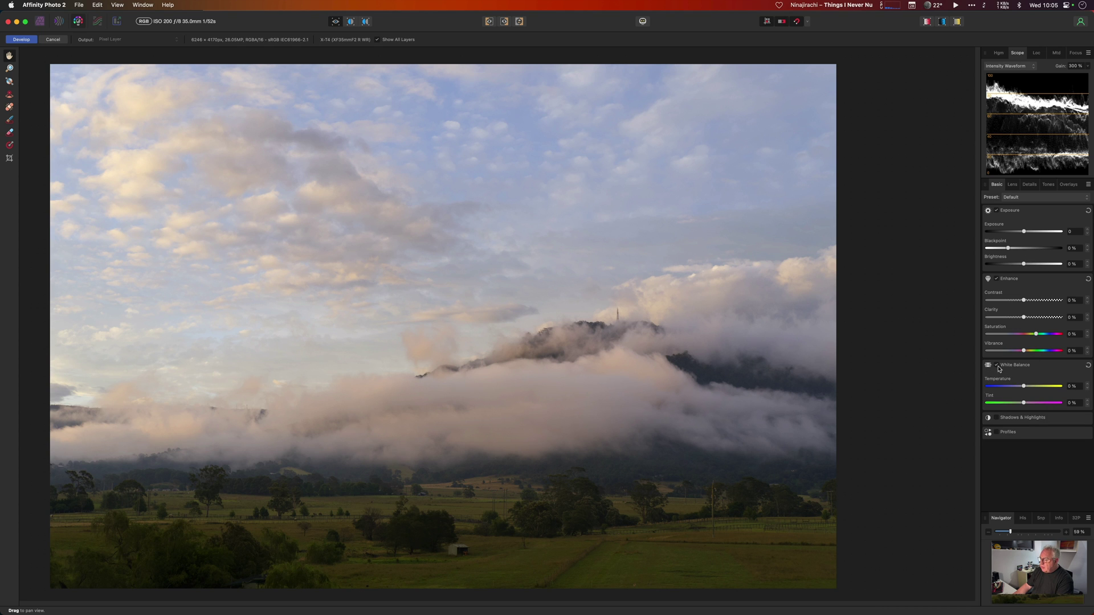
click(997, 418)
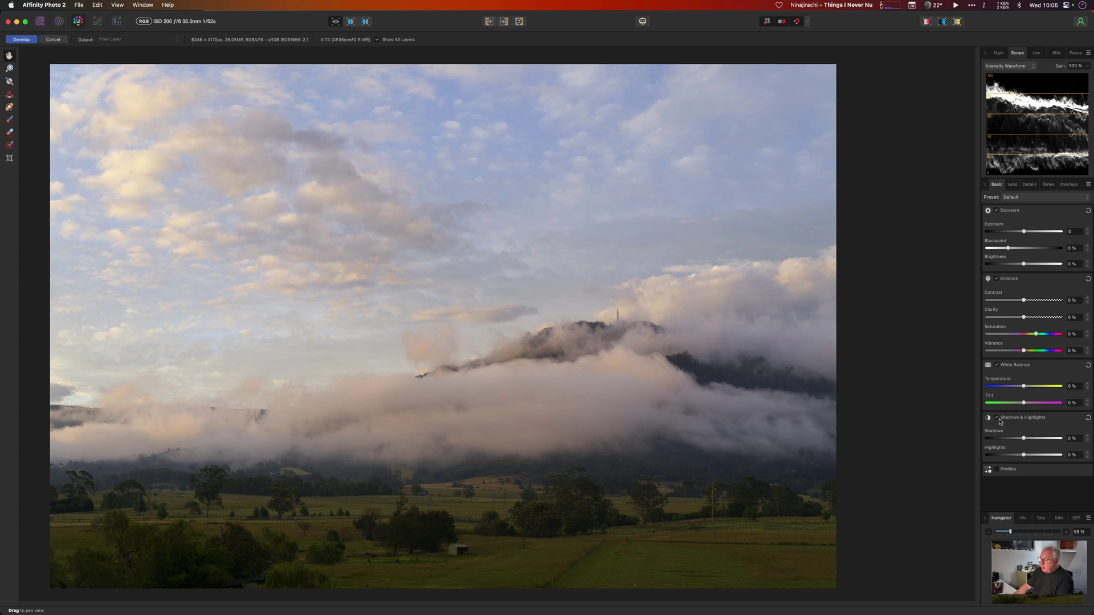
click(997, 470)
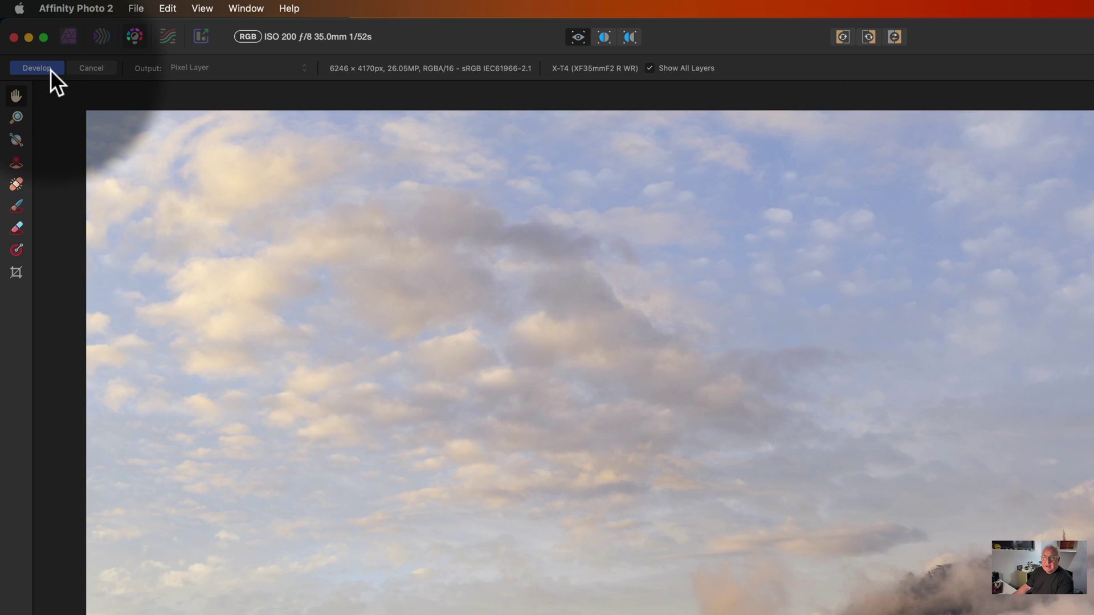
click(51, 68)
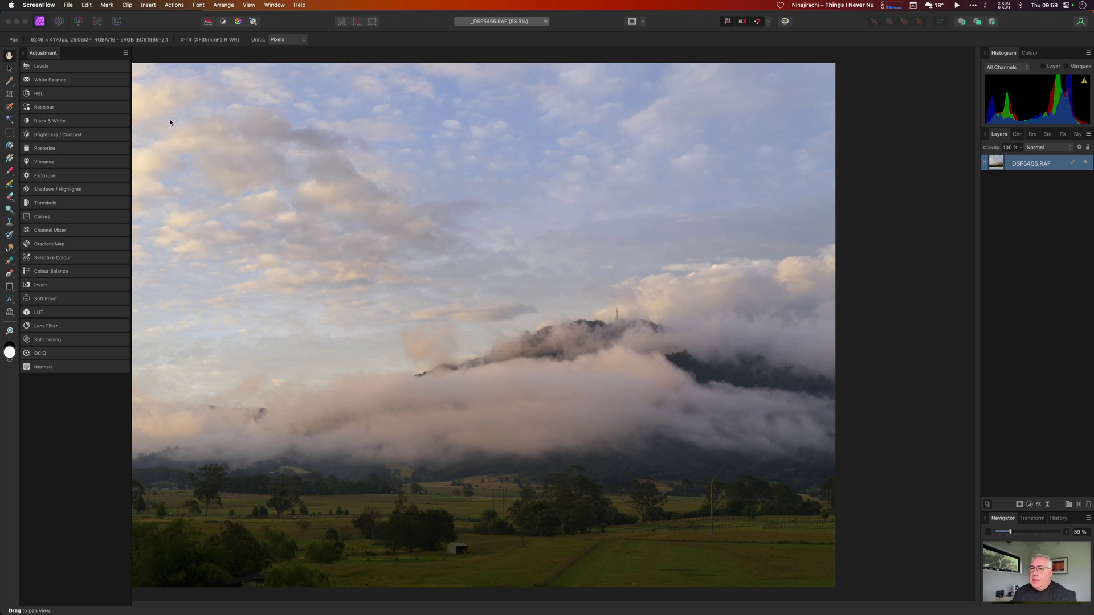
drag(96, 58, 425, 84)
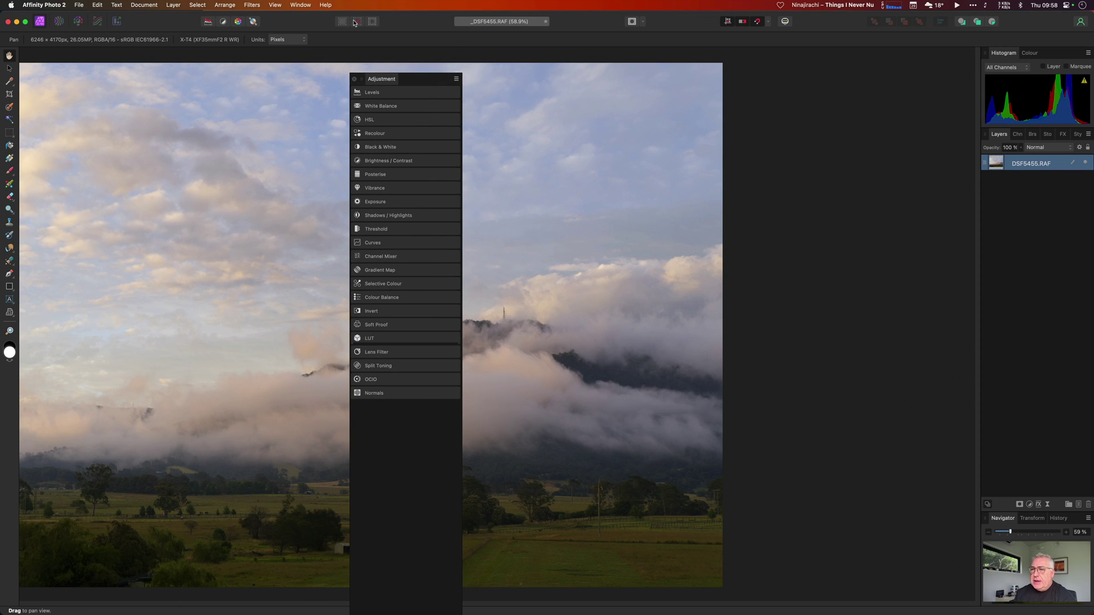
click(300, 5)
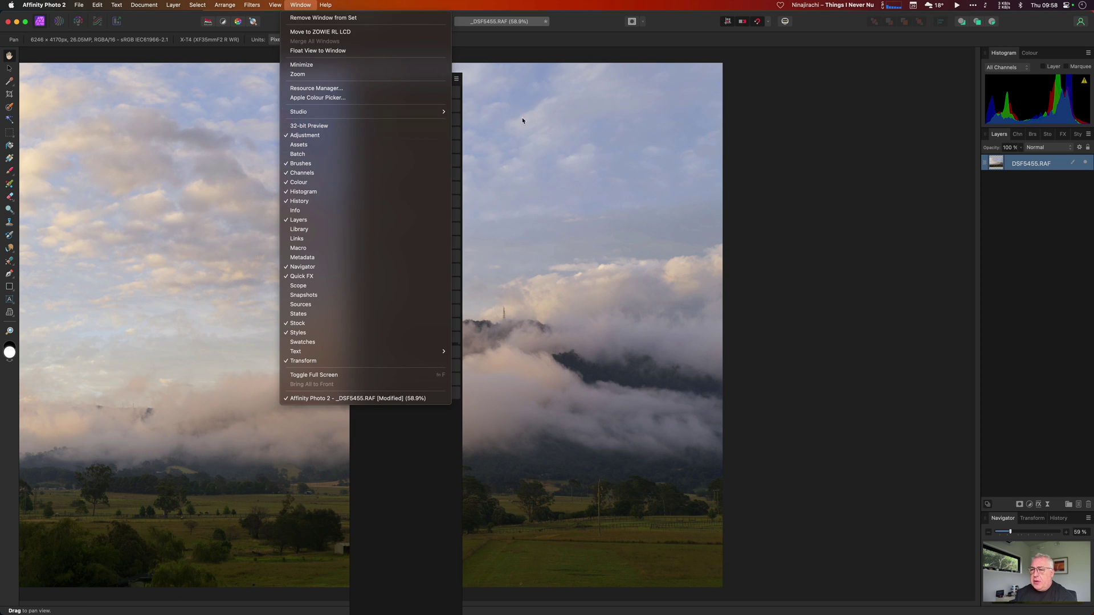
click(498, 117)
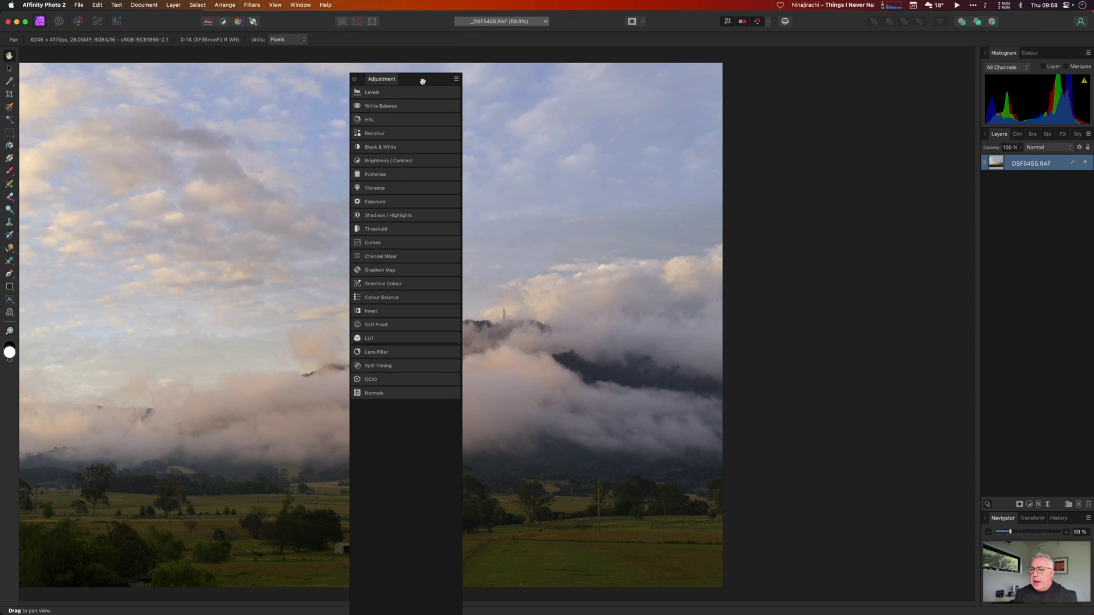
drag(423, 82, 70, 71)
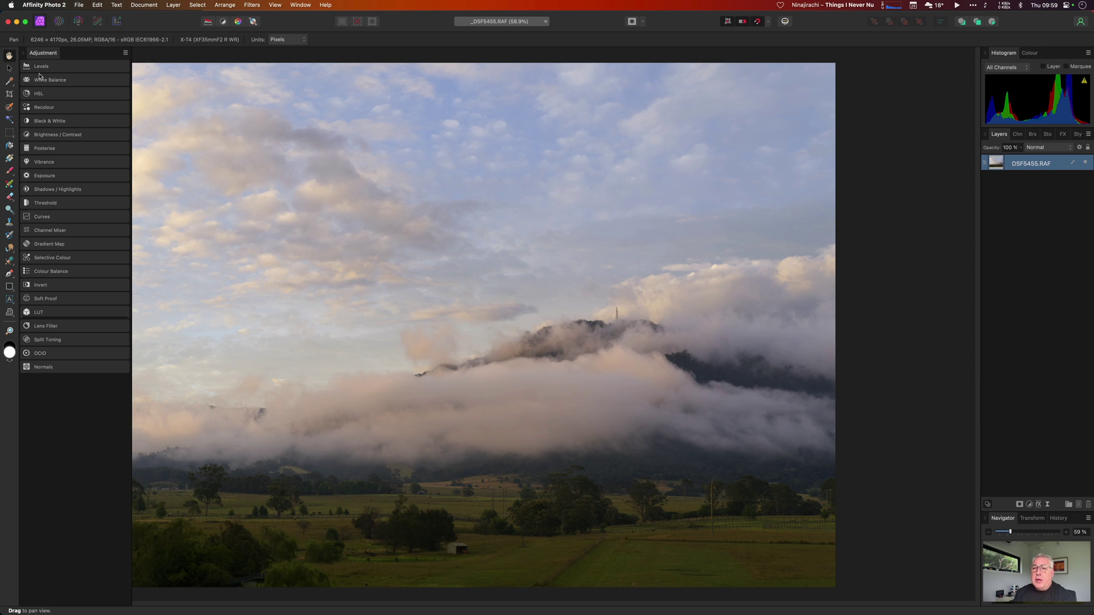
Step: Add a Levels (Default) adjustment layer and move its settings dialog off to the right
mouse_move(46, 71)
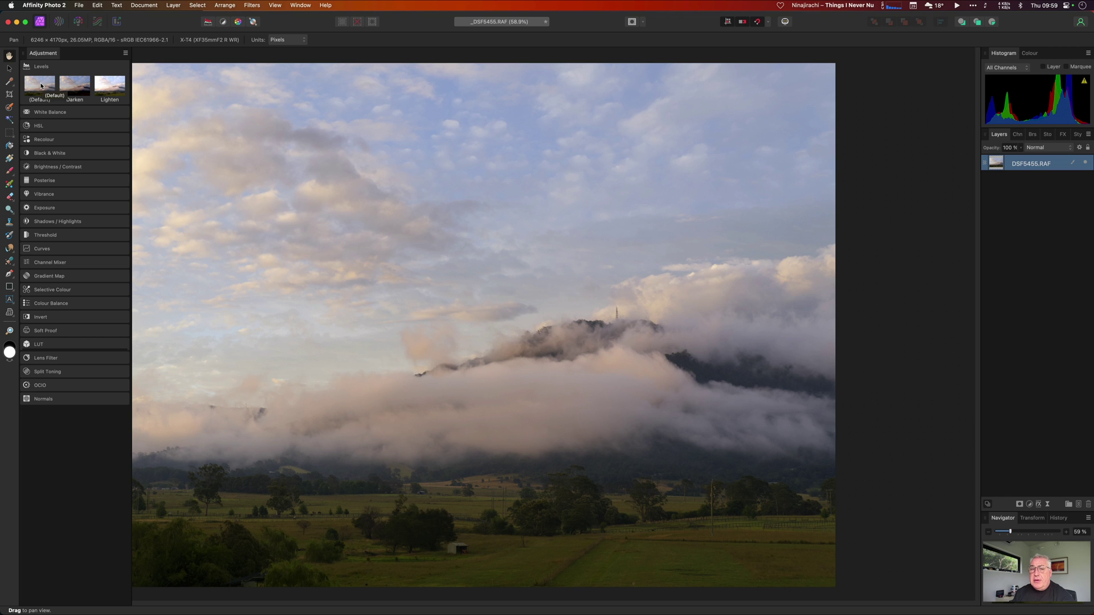
click(42, 85)
drag(577, 196, 868, 260)
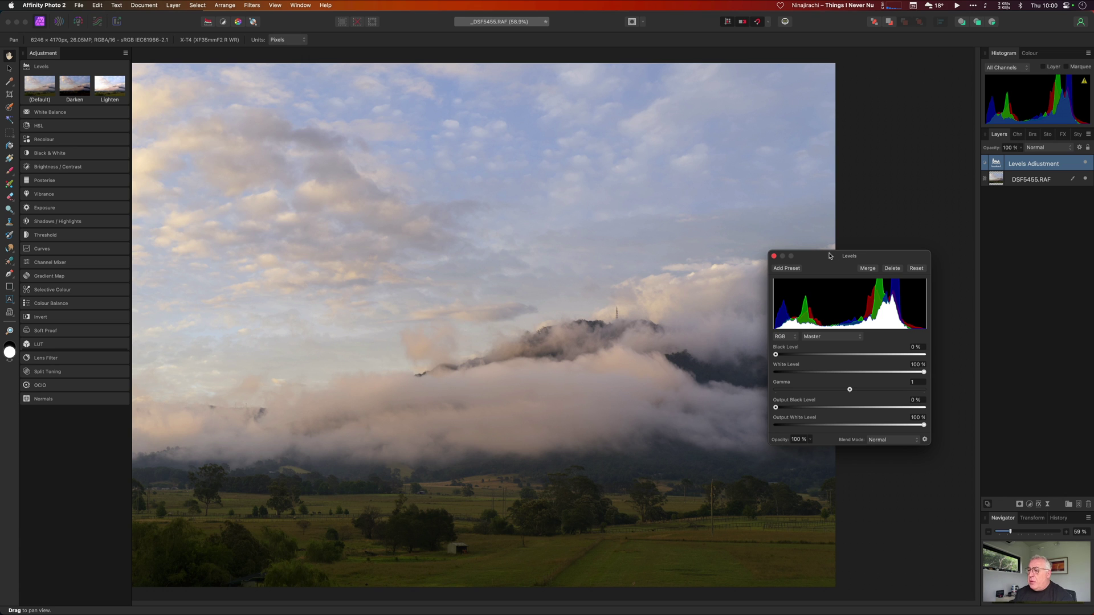
drag(829, 257, 789, 201)
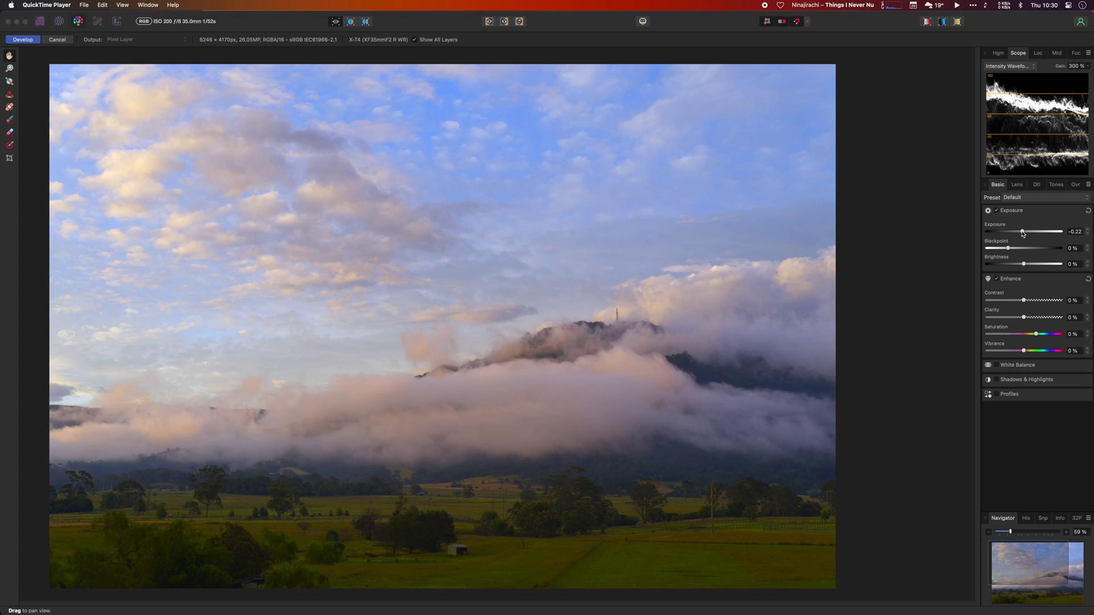
Step: Brighten the mountain photo by raising Exposure to about 0.526
drag(1023, 234, 1031, 266)
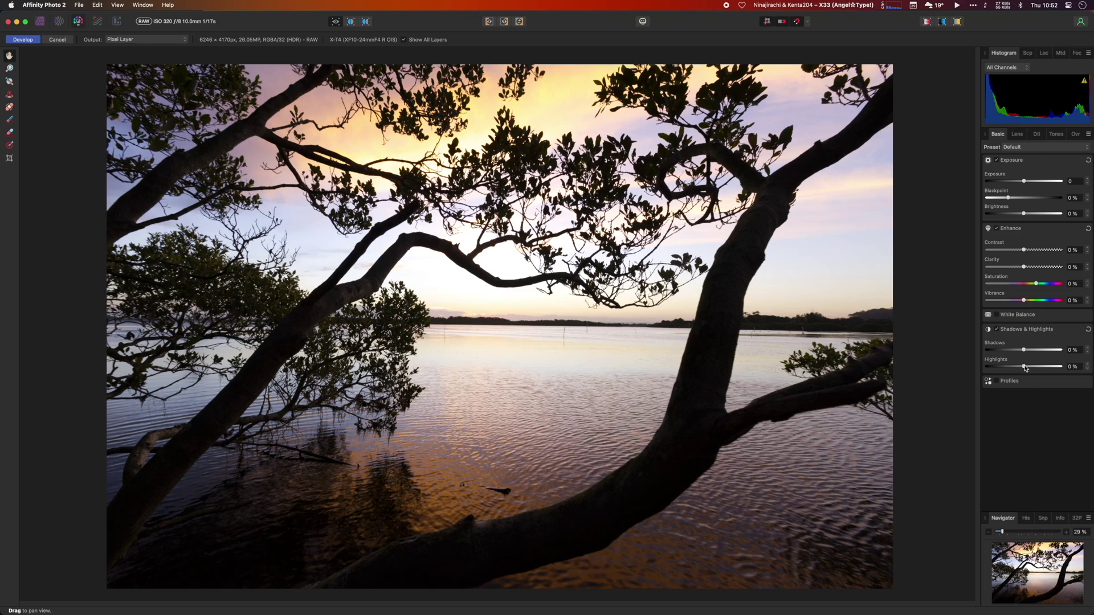
Step: Drag Highlights down to -60% to darken the sunset sky
mouse_move(1025, 366)
mouse_down()
mouse_move(997, 373)
mouse_move(1027, 370)
mouse_up()
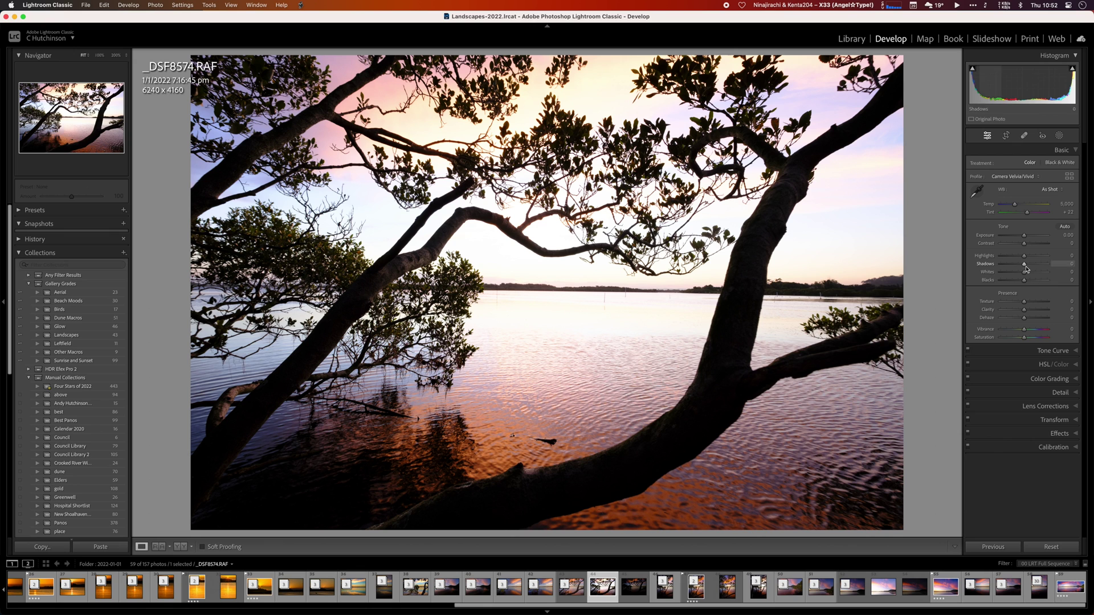
Step: Pull the Highlights slider fully left to -100 to reveal the orange sky and water
drag(1025, 259, 981, 260)
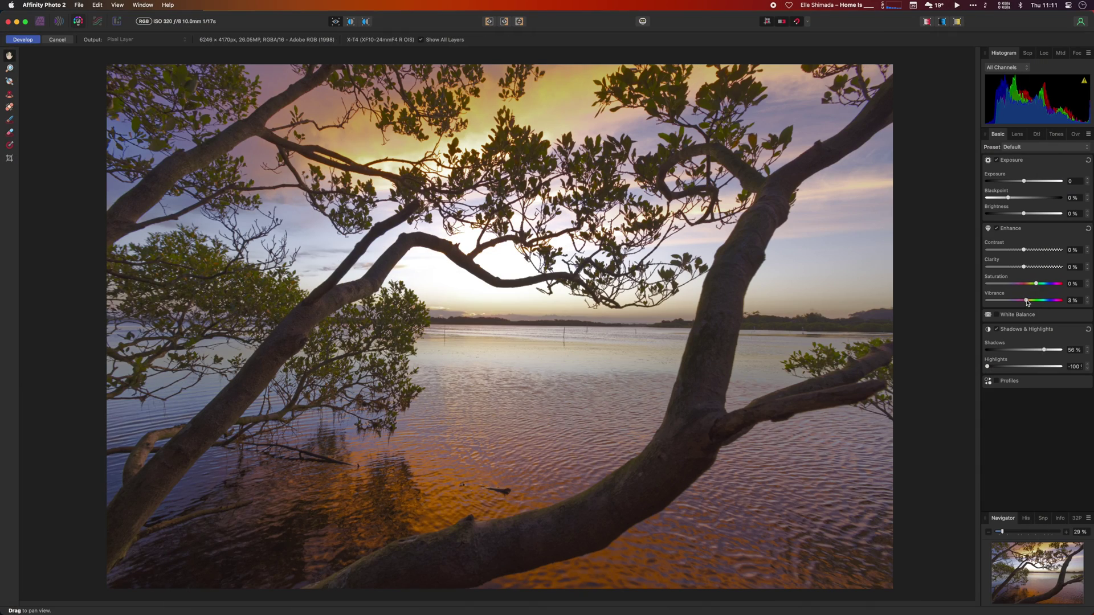
Step: Raise Vibrance to 50%, then switch to Lightroom Classic to compare
mouse_move(1028, 303)
mouse_down()
mouse_move(1061, 301)
mouse_move(1020, 304)
mouse_move(1053, 283)
mouse_move(1086, 282)
mouse_move(1035, 284)
mouse_up()
key(super+Tab)
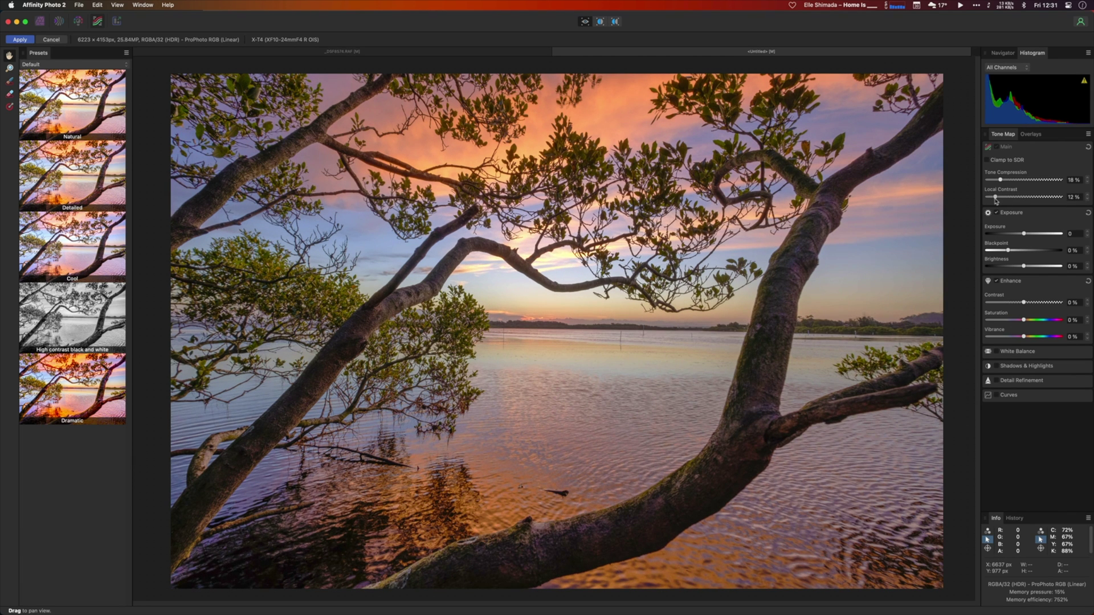
Step: Enable Shadows & Highlights and set Shadows to -26% and Highlights to -27%
click(1000, 367)
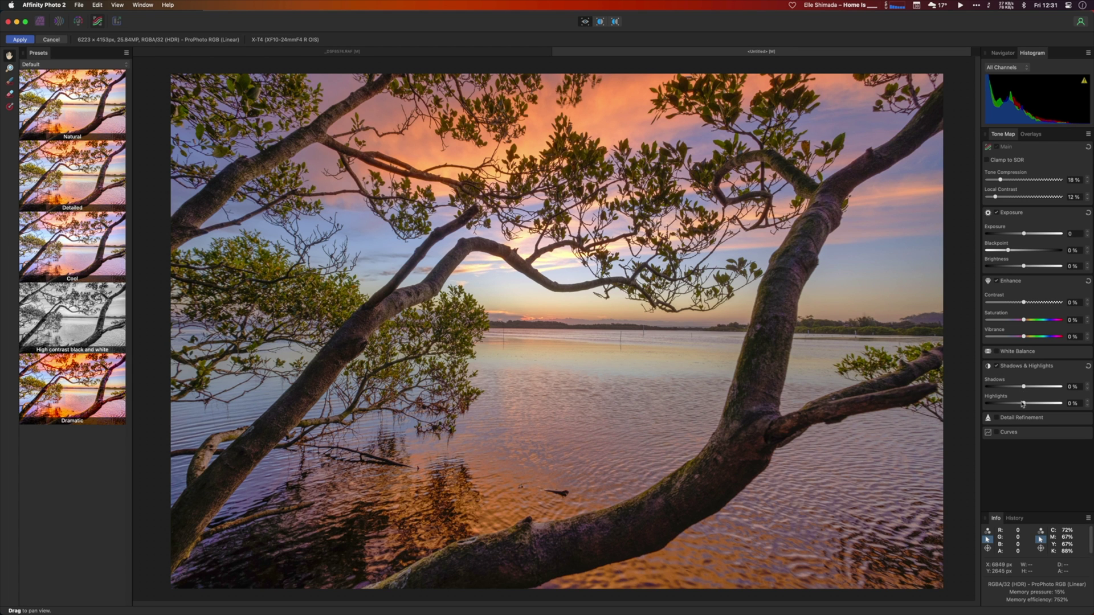
mouse_move(1021, 404)
mouse_down()
mouse_move(1032, 388)
mouse_move(1010, 389)
mouse_up()
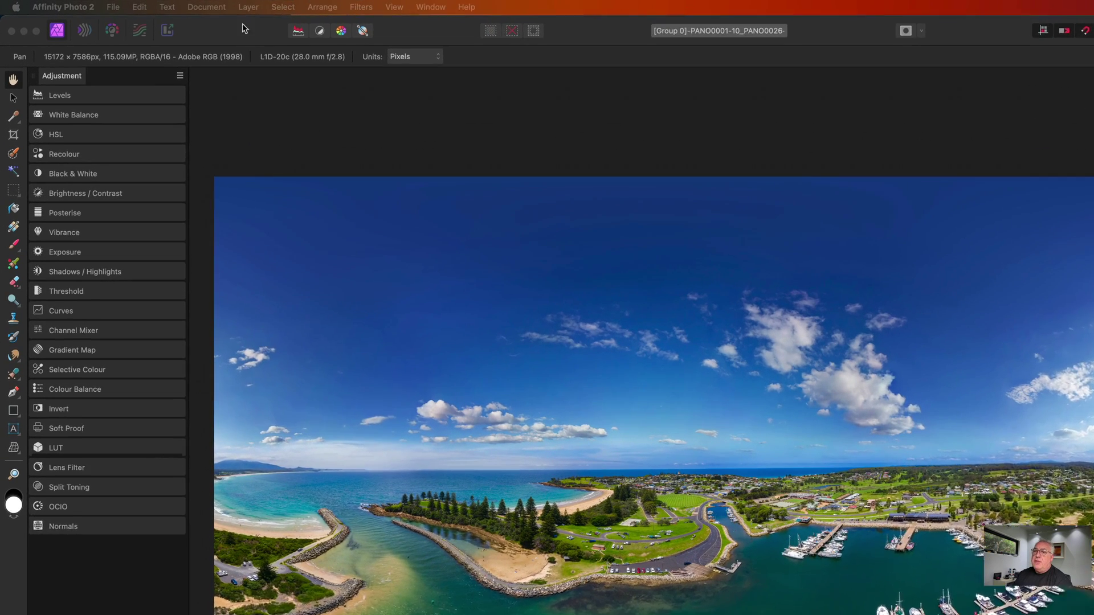
Step: Apply Layer > Live Projection > Equirectangular Projection to the harbour panorama
click(173, 4)
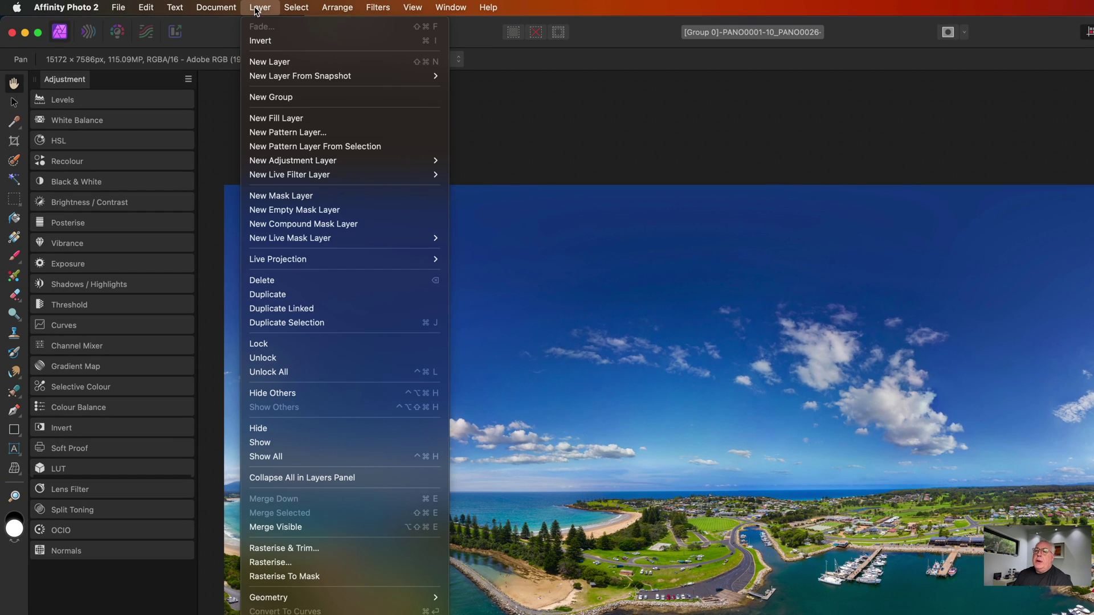
mouse_move(255, 174)
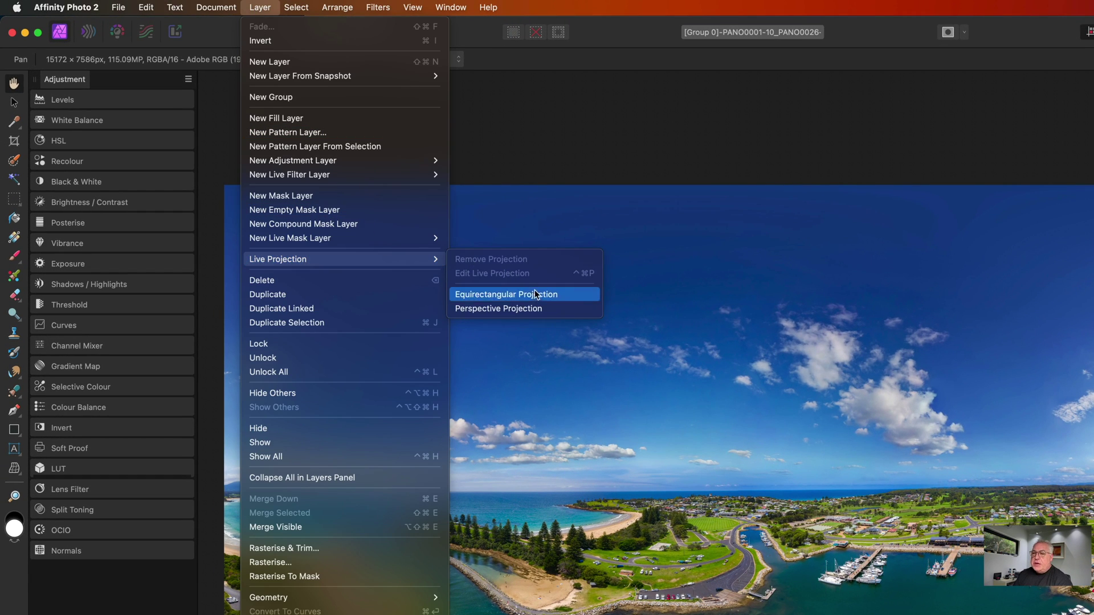
click(577, 294)
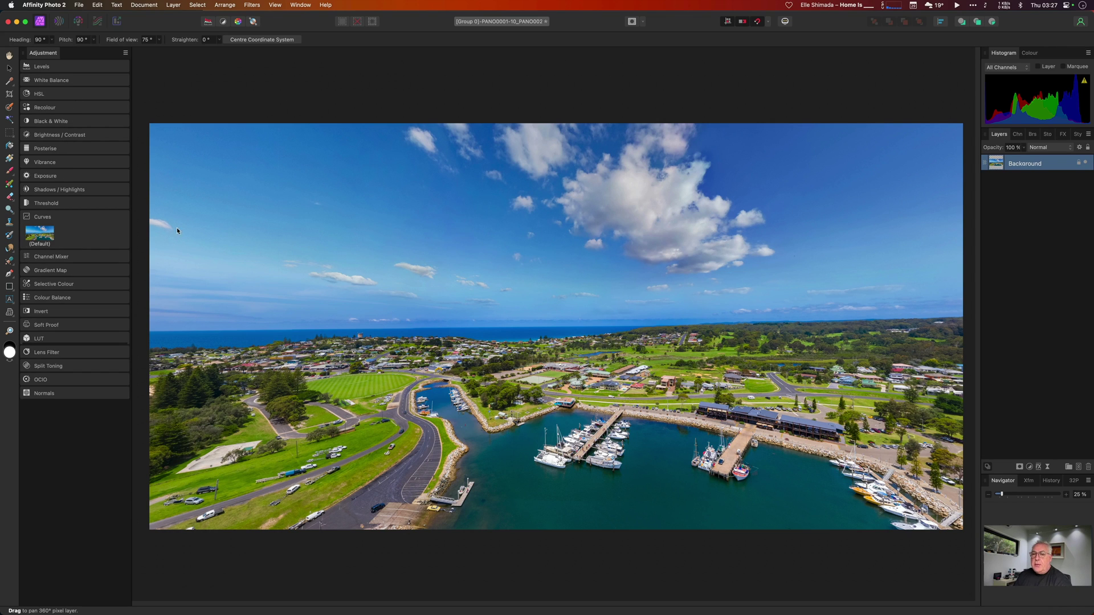
Step: Add a default Curves layer with a lower and upper point, lifting the shadow point slightly
click(40, 233)
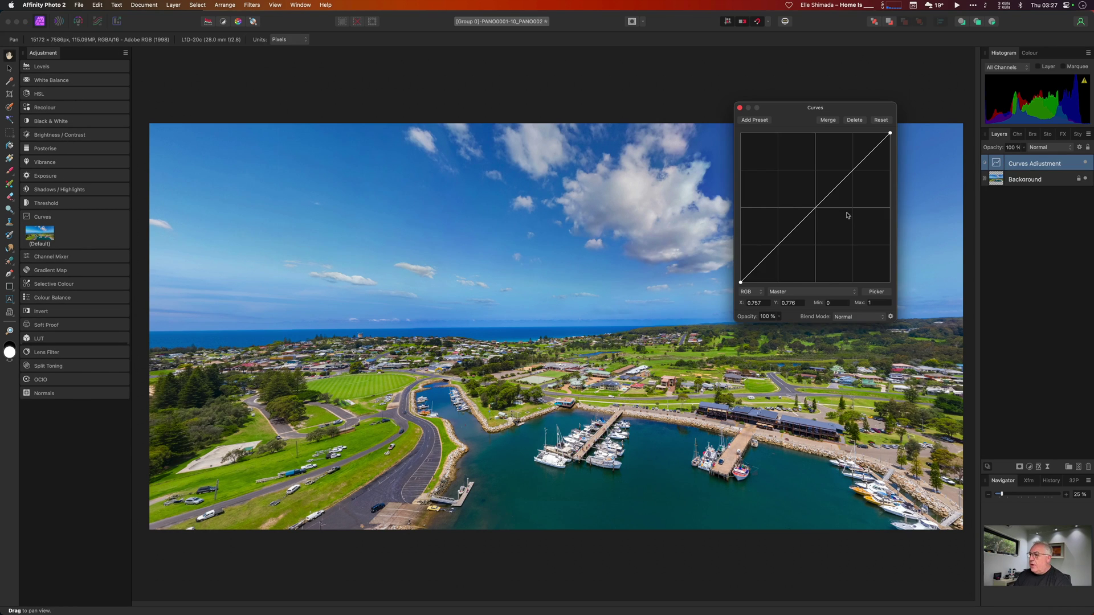
click(781, 245)
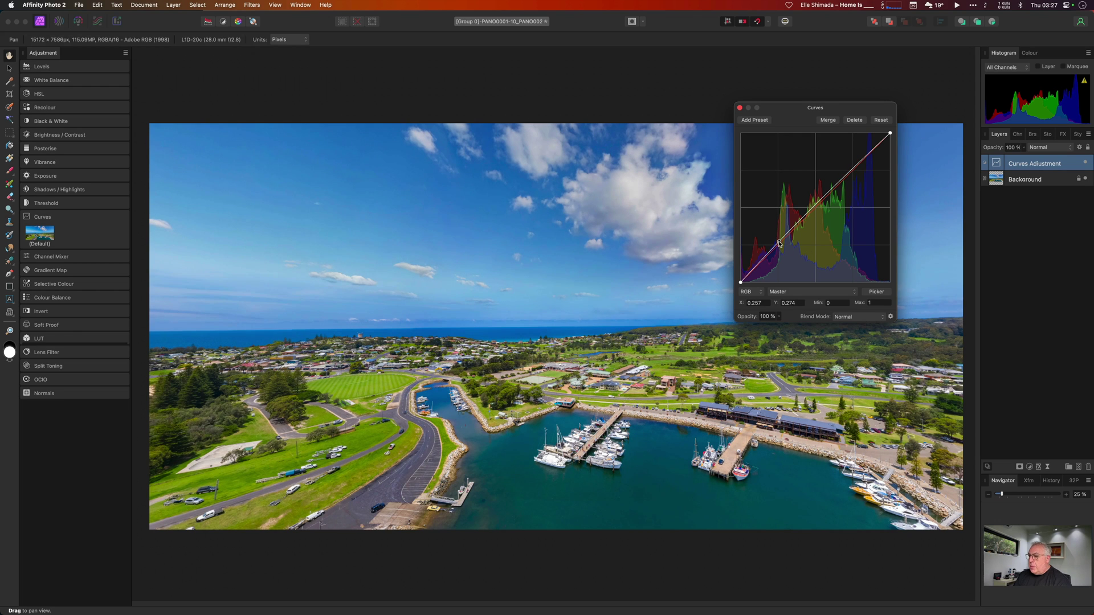
click(854, 172)
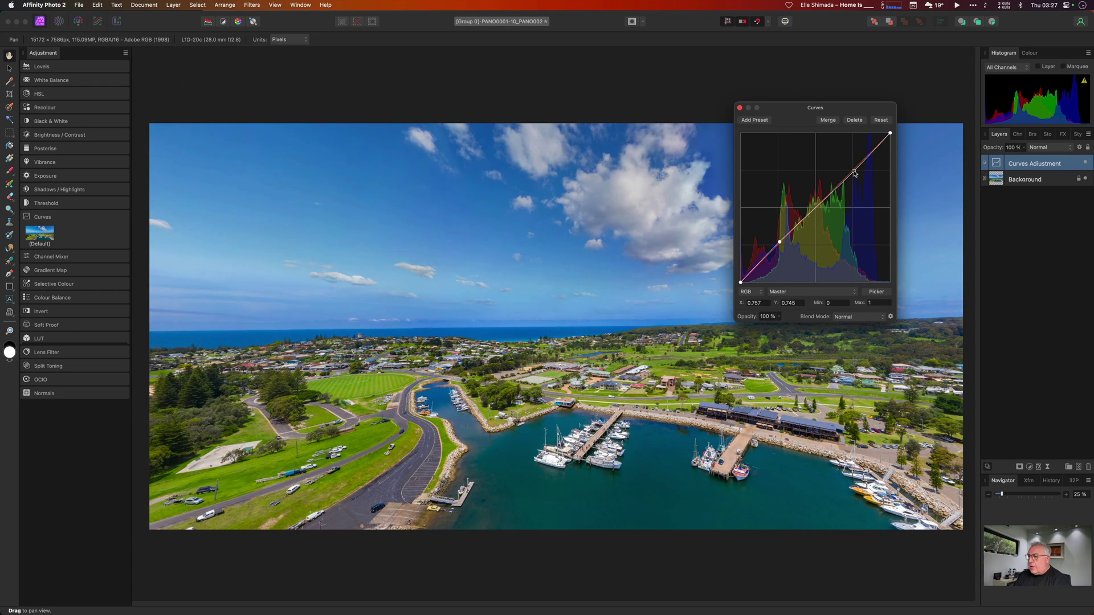
drag(780, 243, 780, 240)
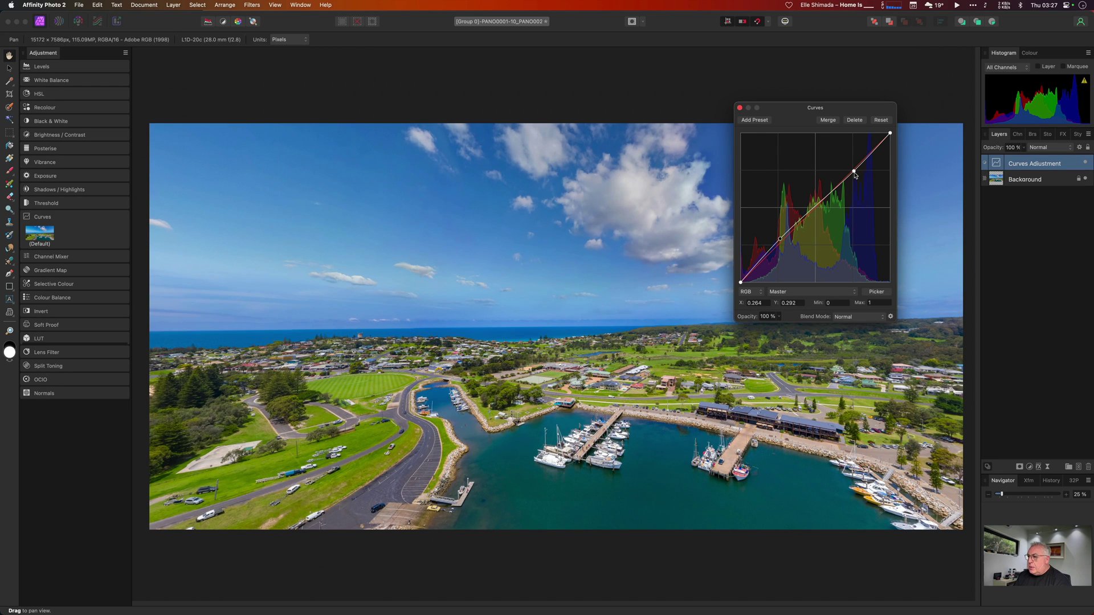
Step: Close the Curves settings and reapply equirectangular live projection to the panorama
click(740, 108)
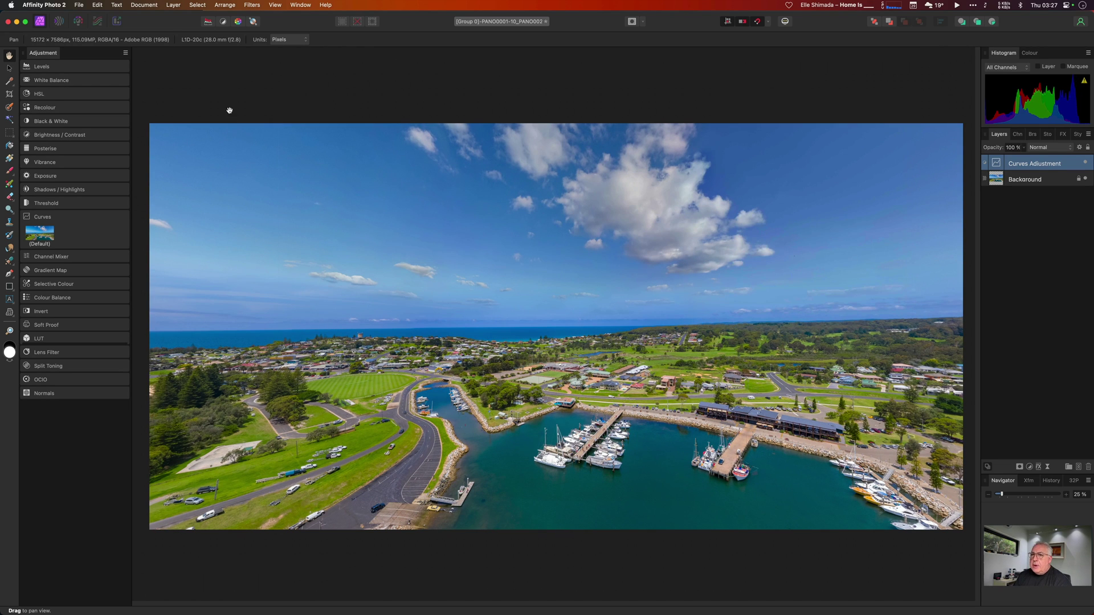
click(175, 5)
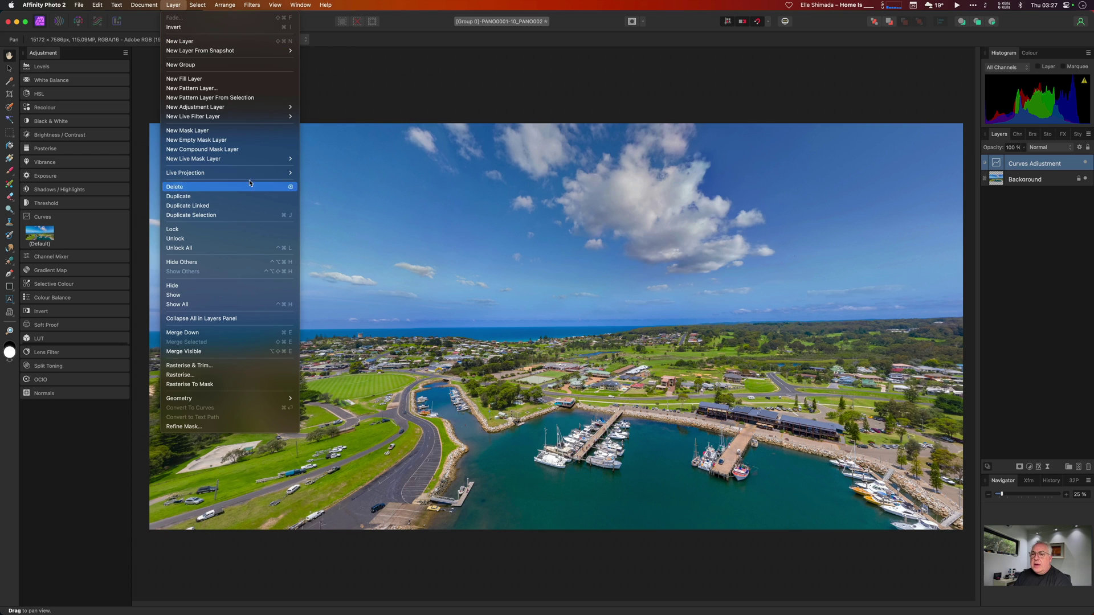
mouse_move(268, 174)
click(366, 195)
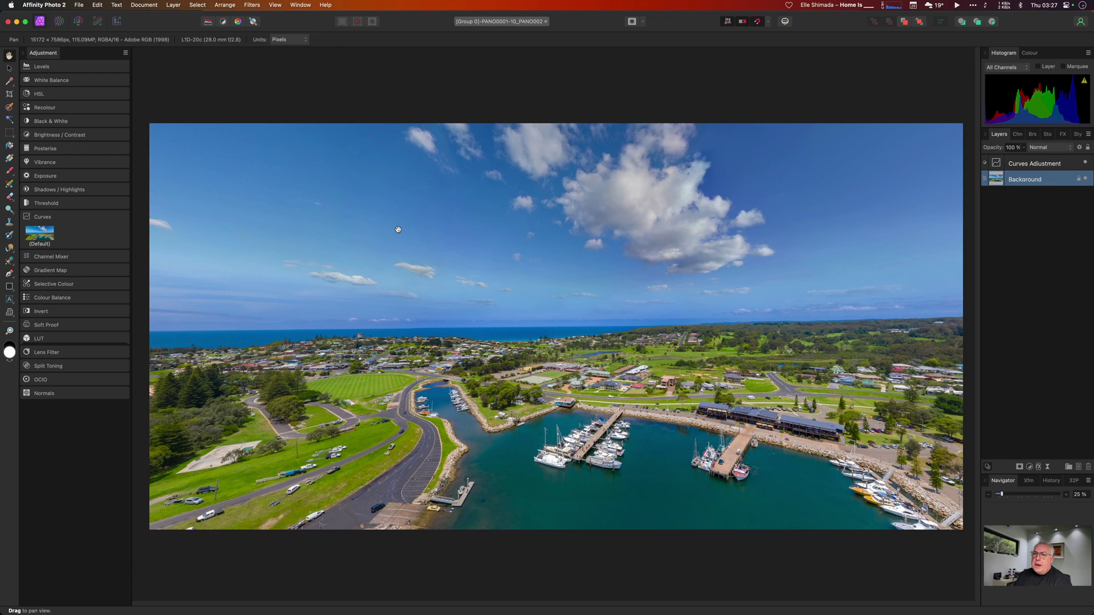
Step: Switch to perspective live projection and turn the view toward the beach and breakwater
click(174, 5)
mouse_move(268, 173)
click(337, 183)
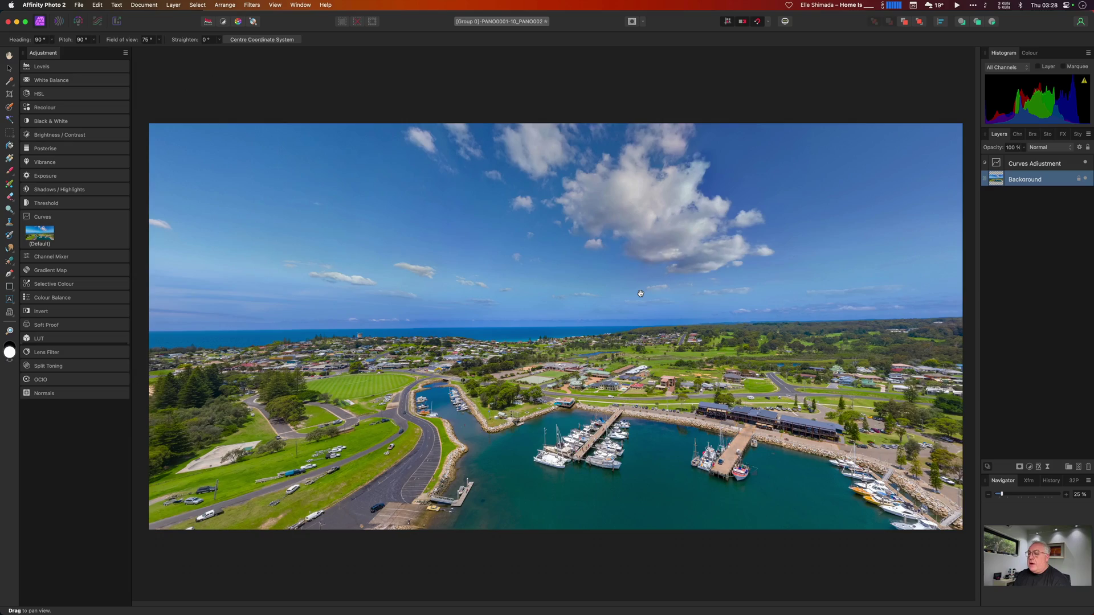
drag(639, 296, 256, 353)
drag(816, 255, 809, 267)
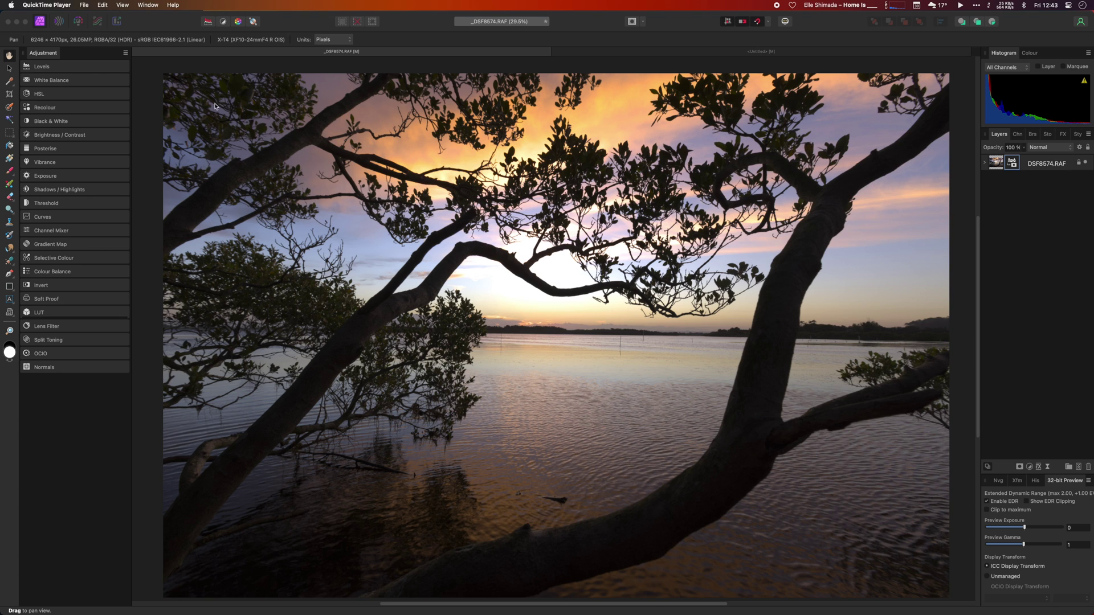
Step: Add a Luminosity Range live mask layer above the _DSF8574.RAF sunset photo
click(227, 113)
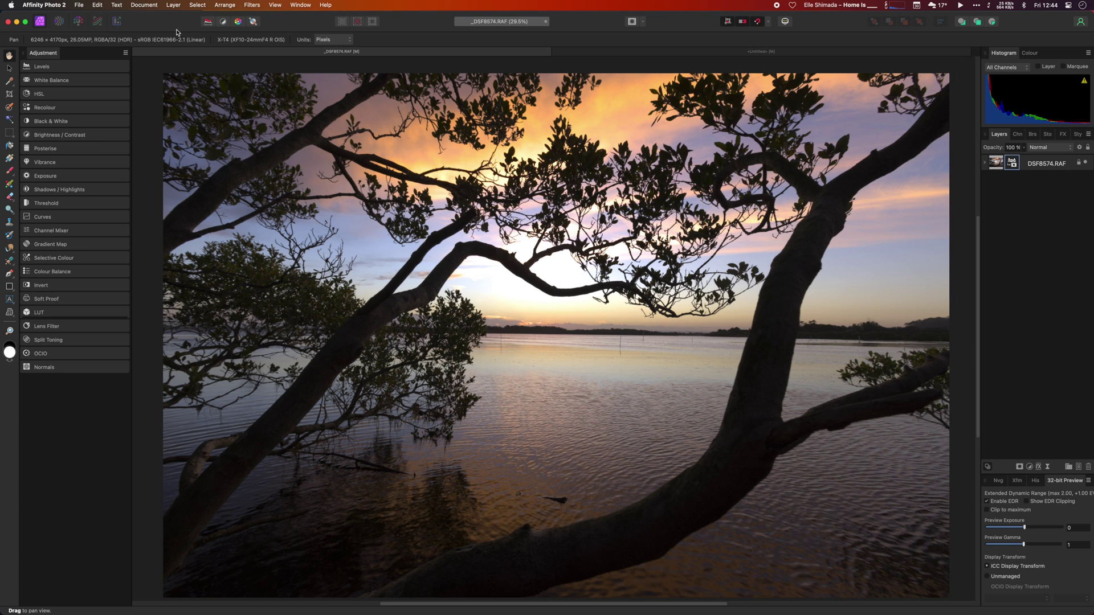
click(173, 4)
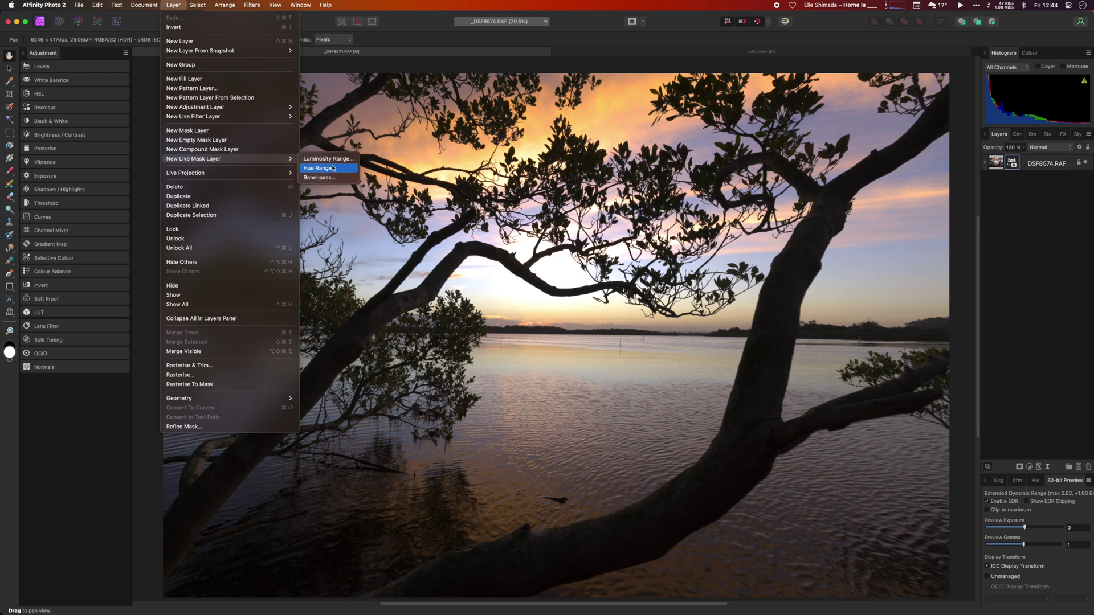
click(324, 159)
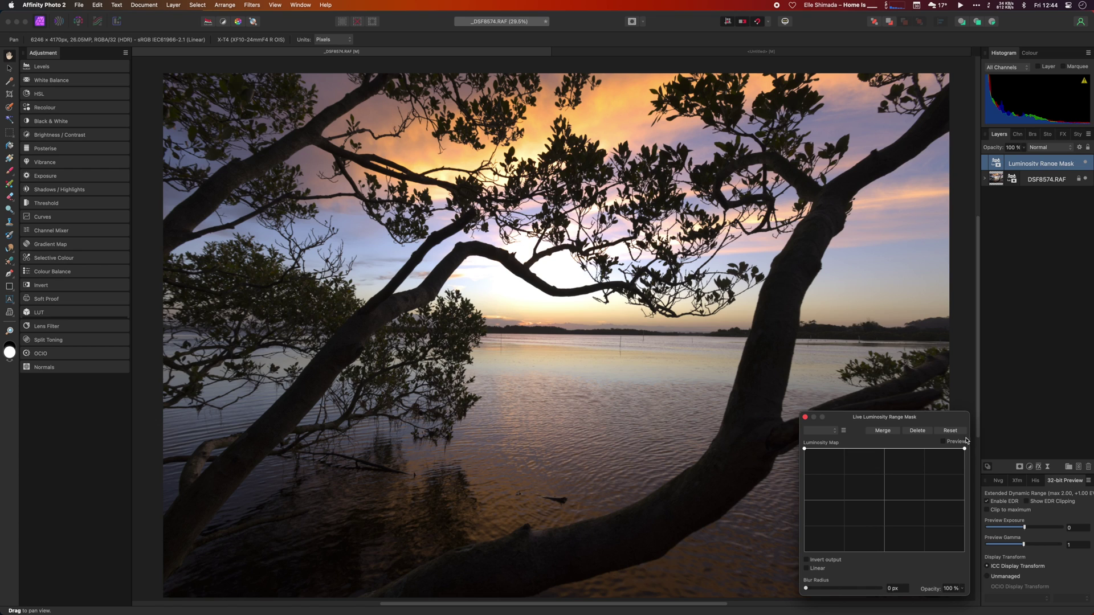
Step: Shape the luminosity map flat along the top, fading out over the brightest tones, checking in greyscale preview
drag(965, 451, 964, 552)
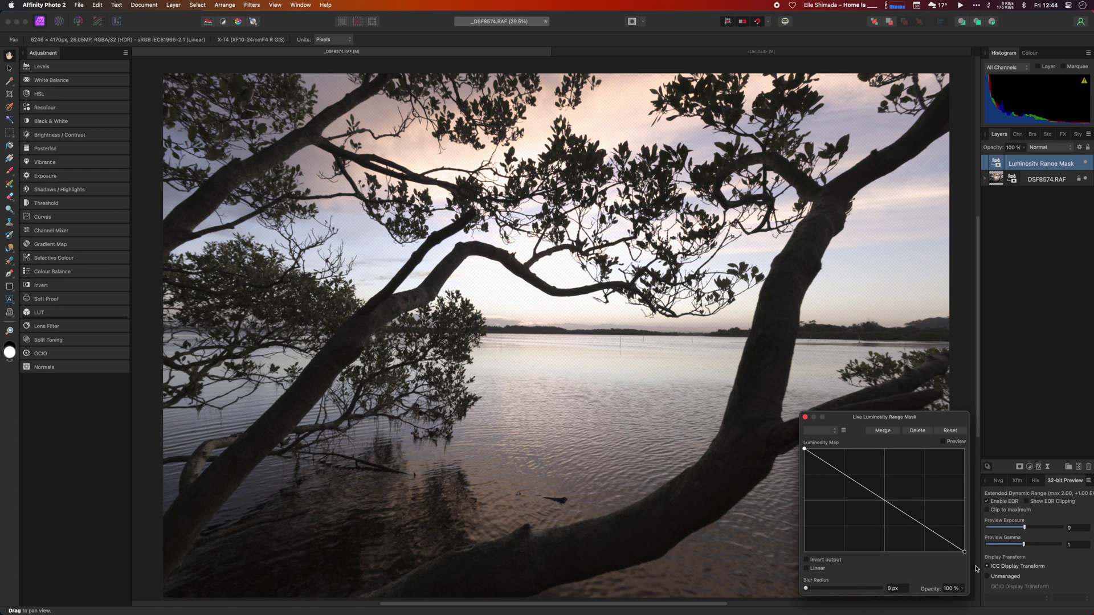
click(944, 442)
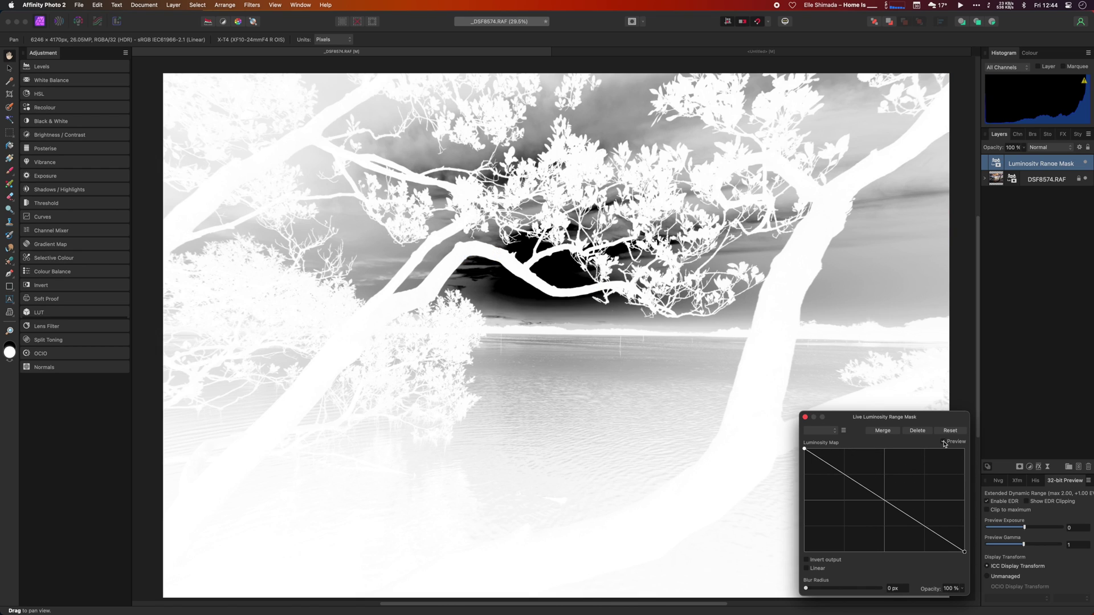
click(943, 442)
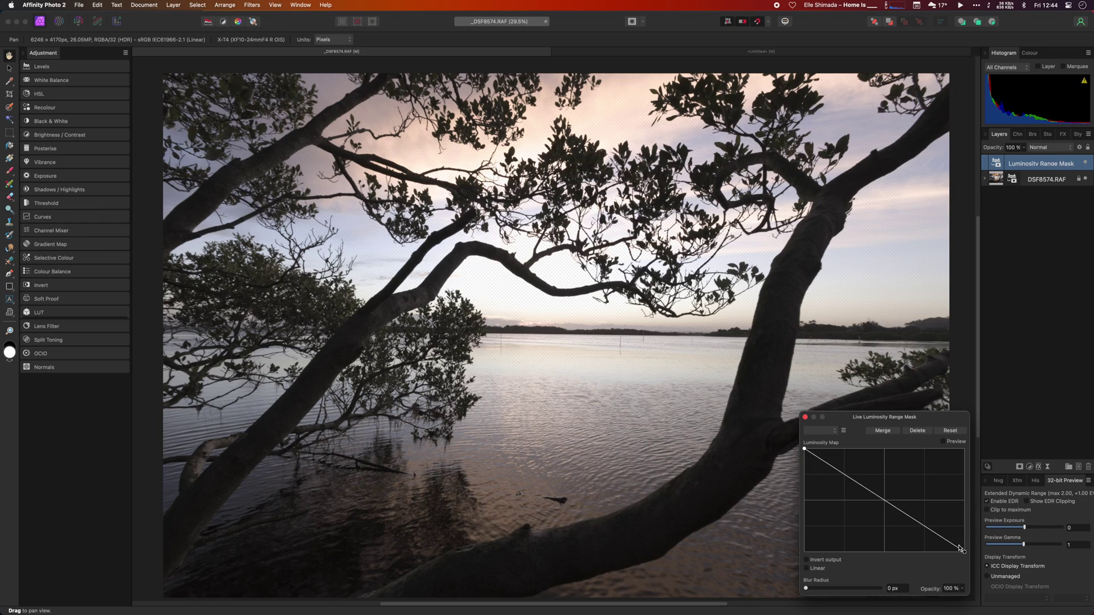
drag(964, 551, 964, 449)
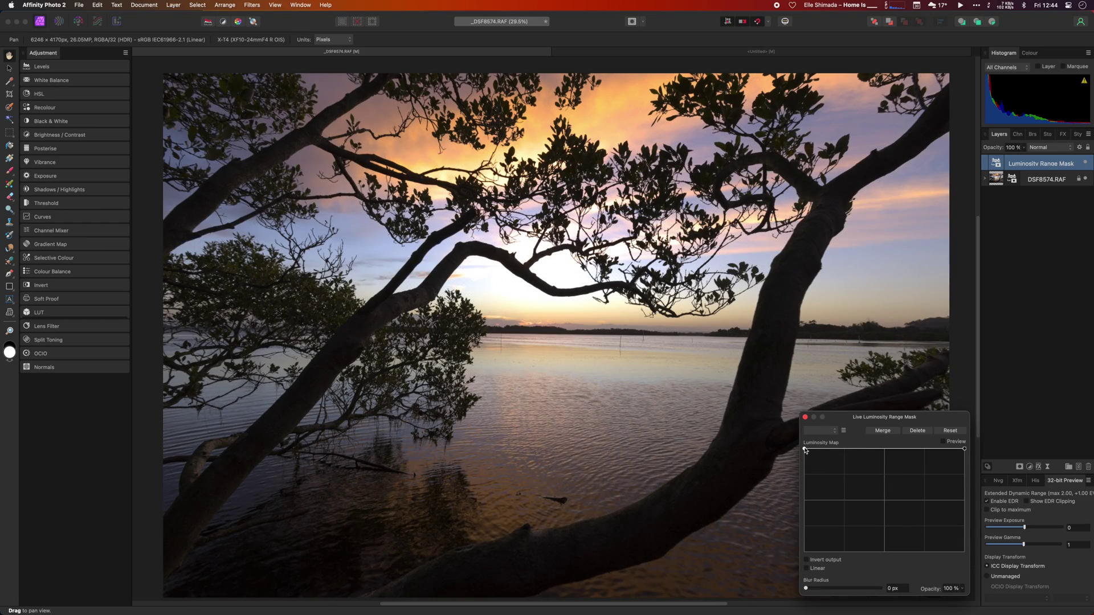
drag(806, 448, 804, 505)
click(943, 442)
click(943, 442)
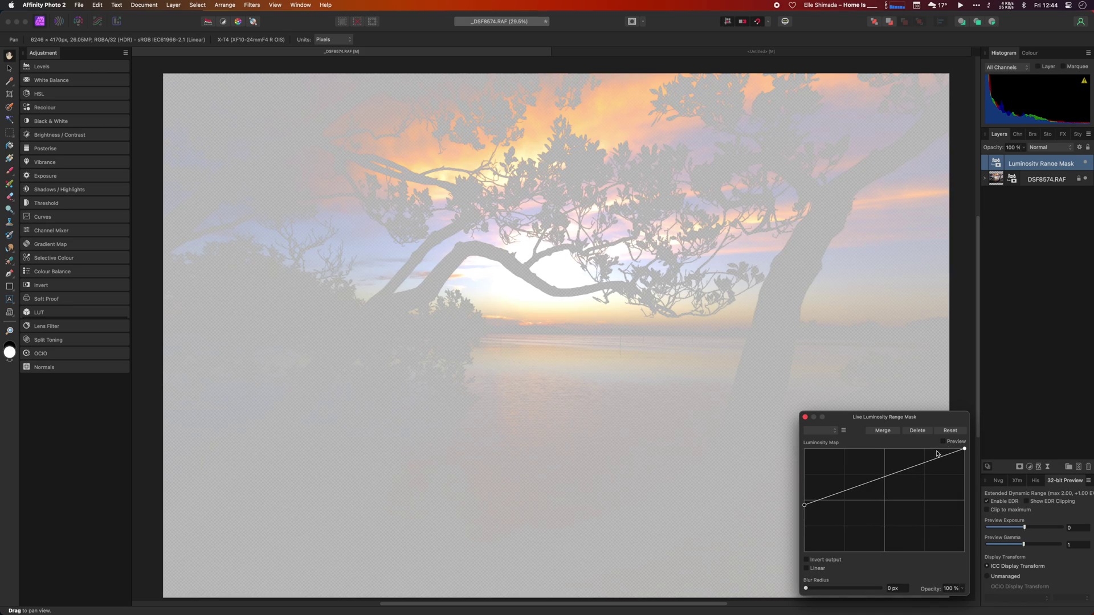
drag(804, 505, 806, 449)
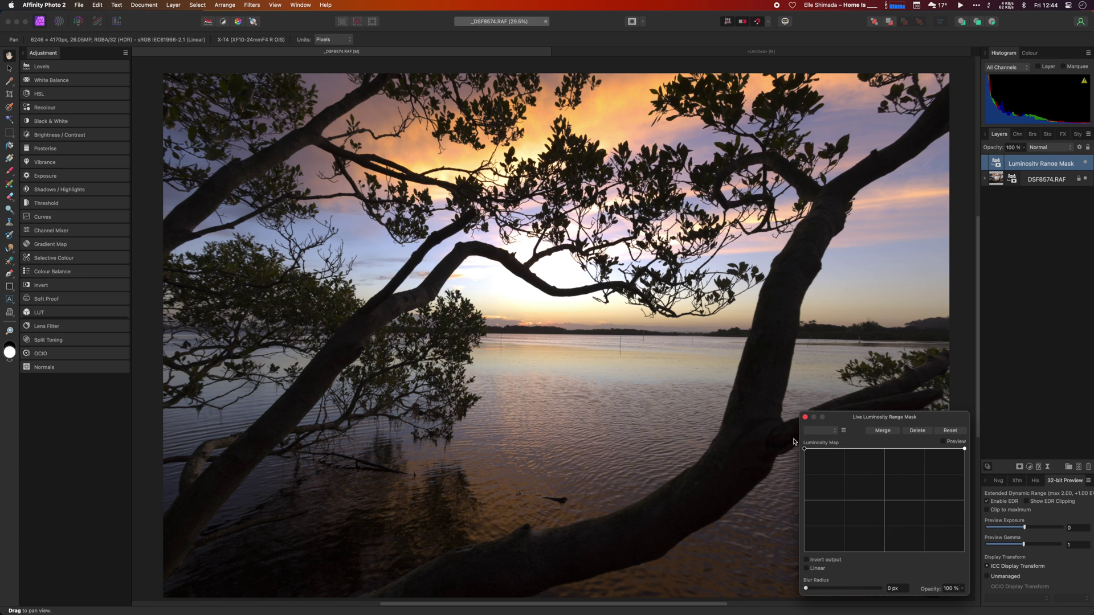
drag(964, 450, 916, 461)
click(944, 442)
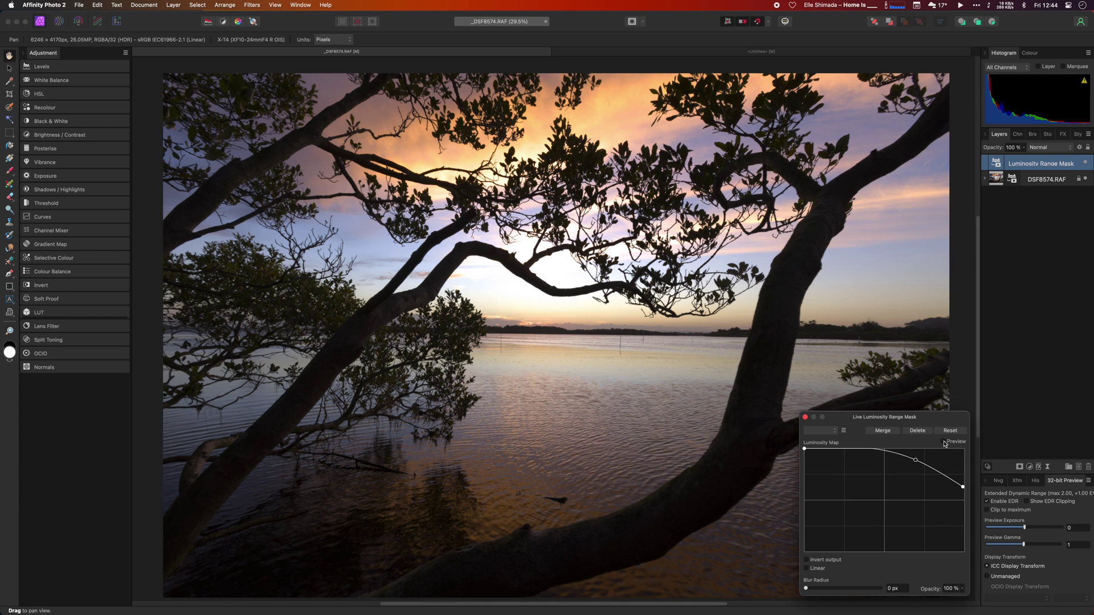